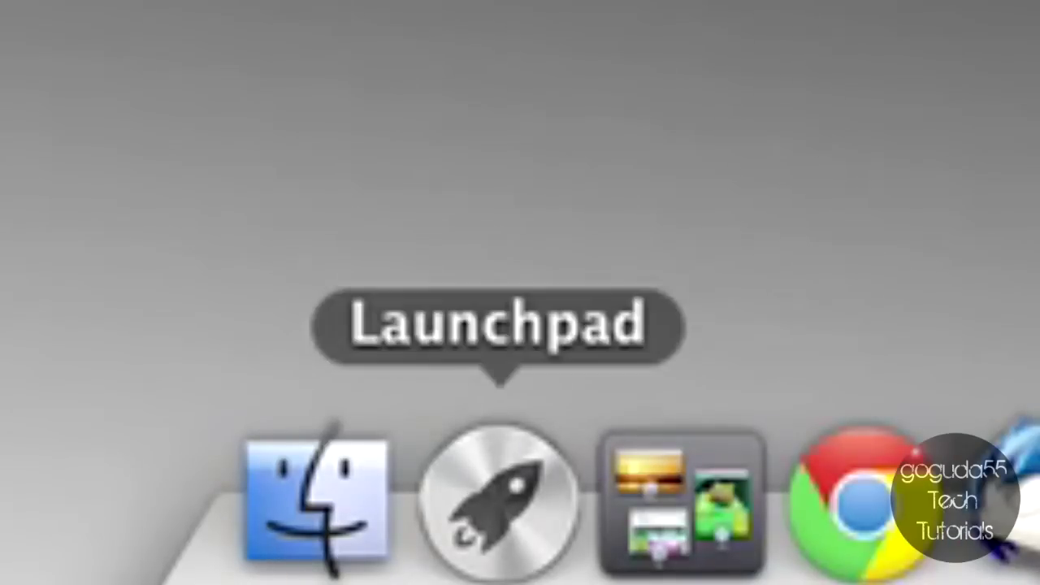
Open Disk Utility and start a new disk image saved as MacMiniBackup on the Desktop.
click(500, 497)
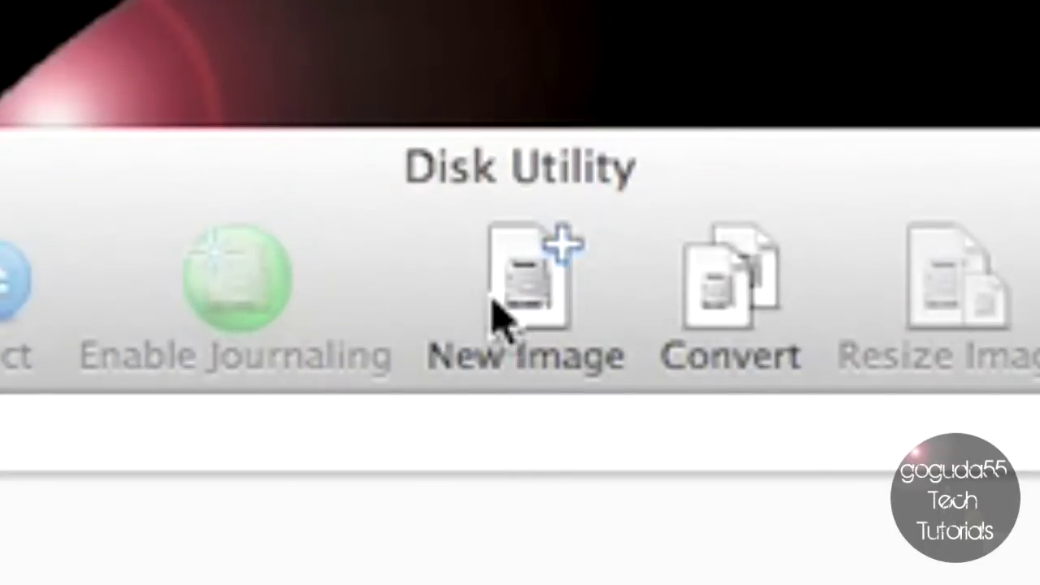
click(497, 317)
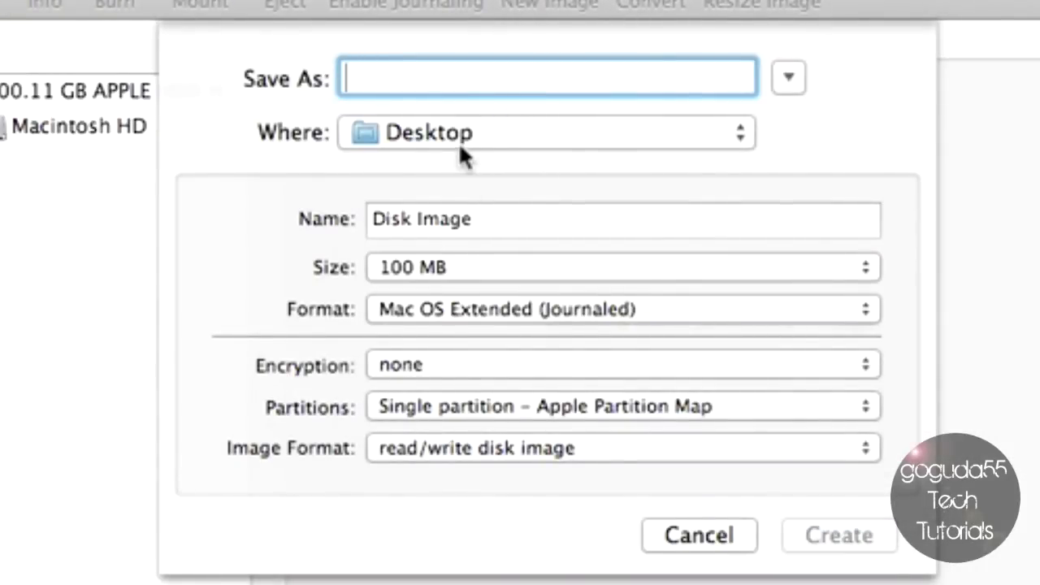
click(460, 143)
click(458, 138)
text(MacMi)
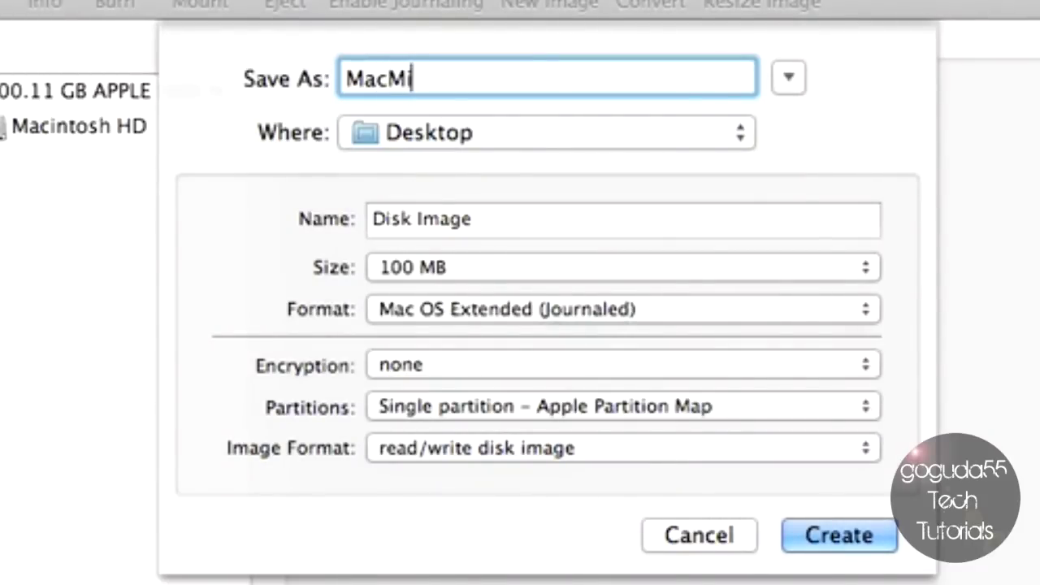
text(niBackup)
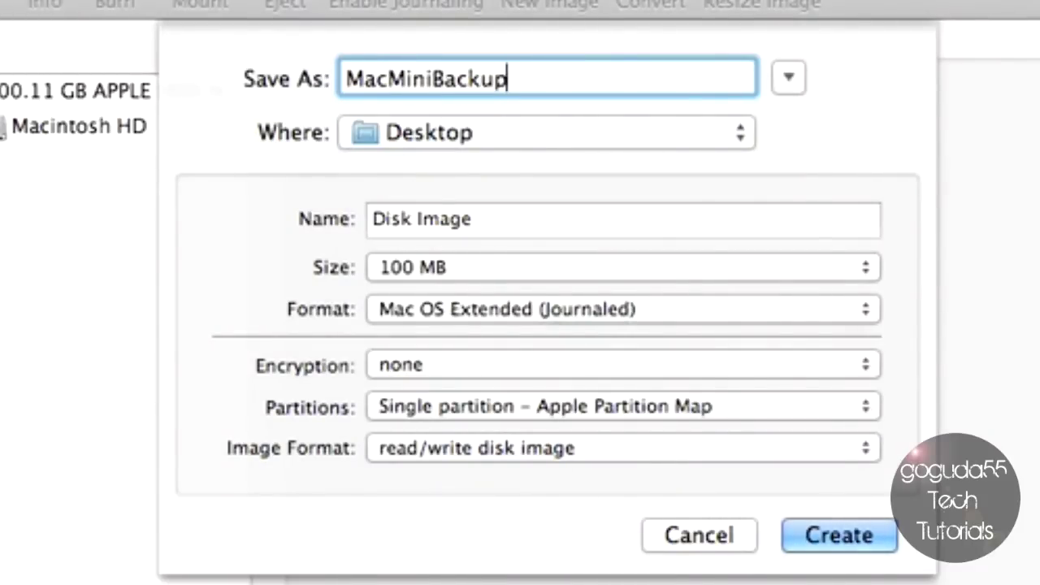
Set the new disk image's volume name to MacMiniBackup.
click(495, 223)
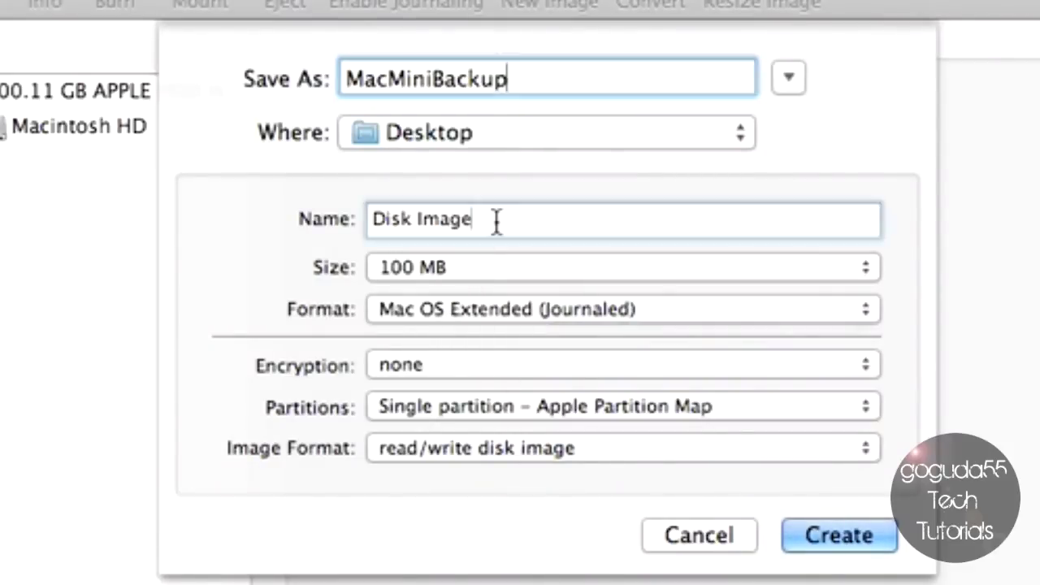
key(super+a)
text(Nac)
key(BackSpace)
key(BackSpace)
key(BackSpace)
text(Macm)
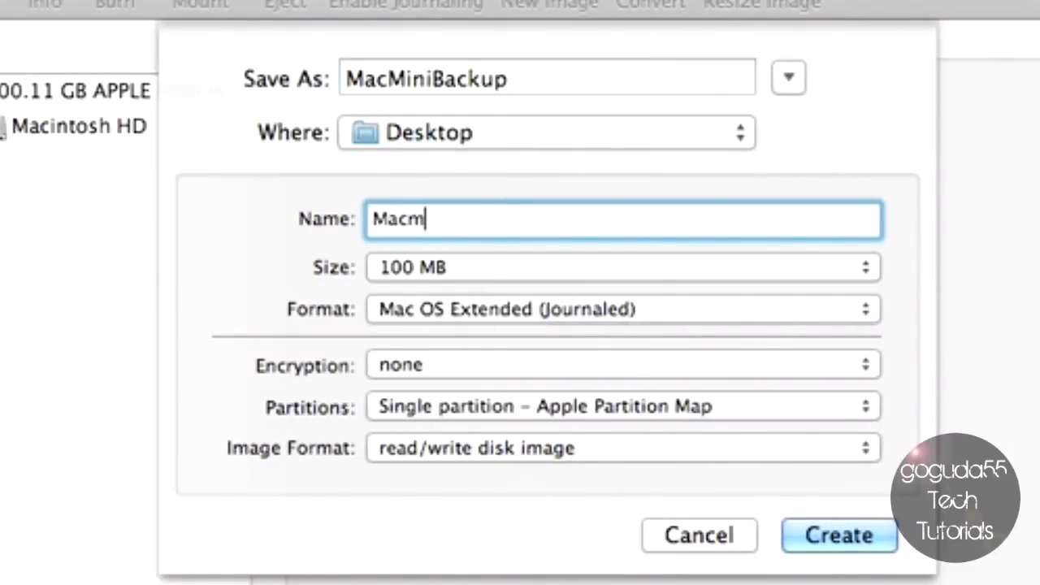
key(BackSpace)
text(MiniBackup)
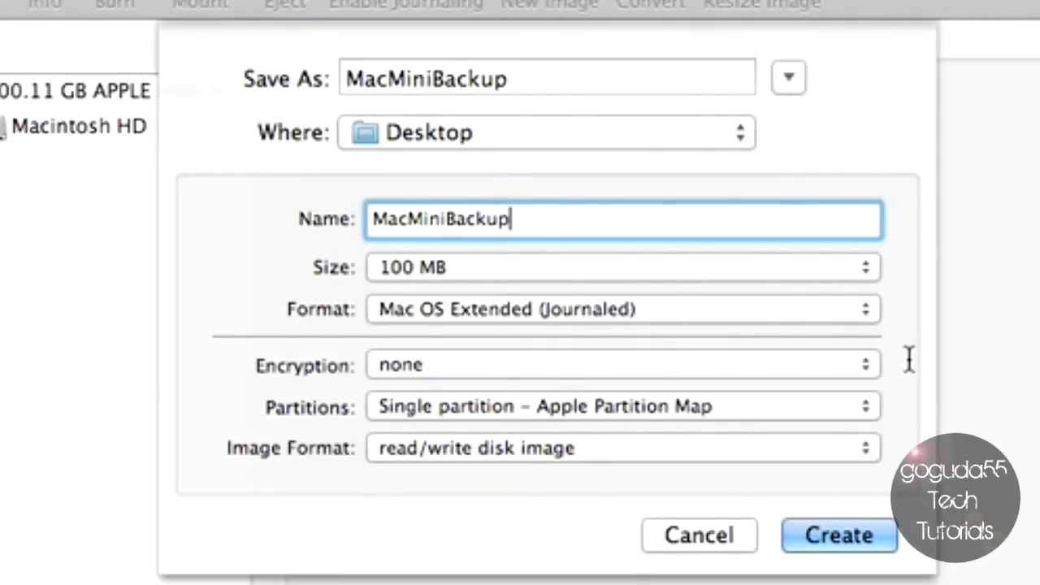
Set the disk image to a custom size of 150 GB.
click(749, 267)
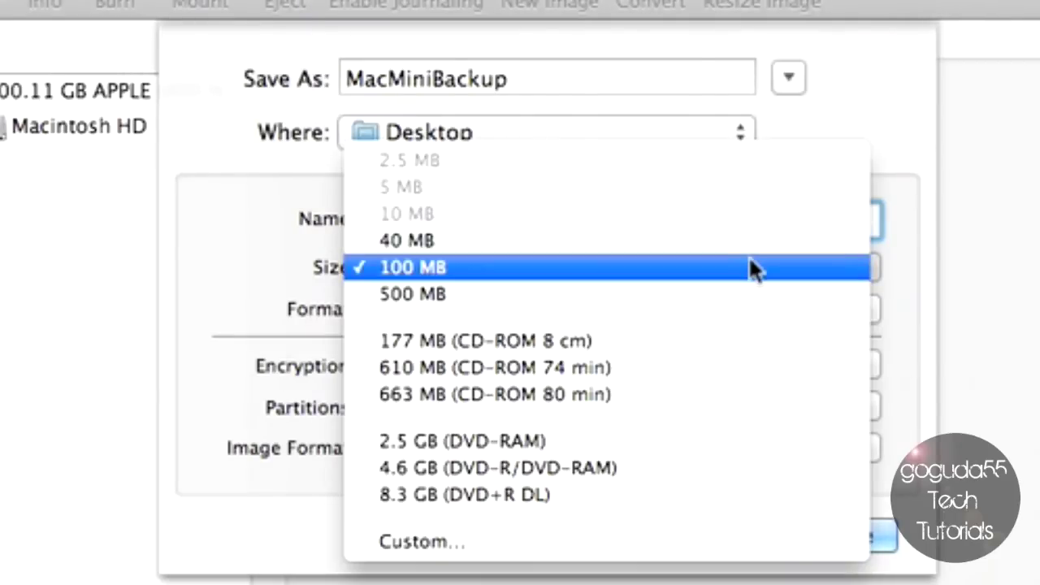
click(532, 542)
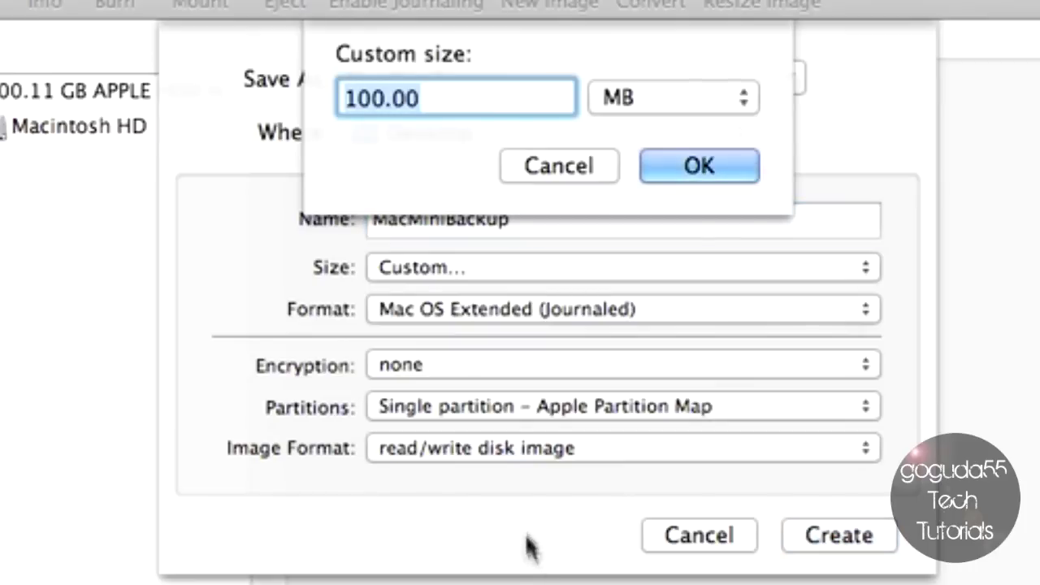
click(627, 109)
click(618, 128)
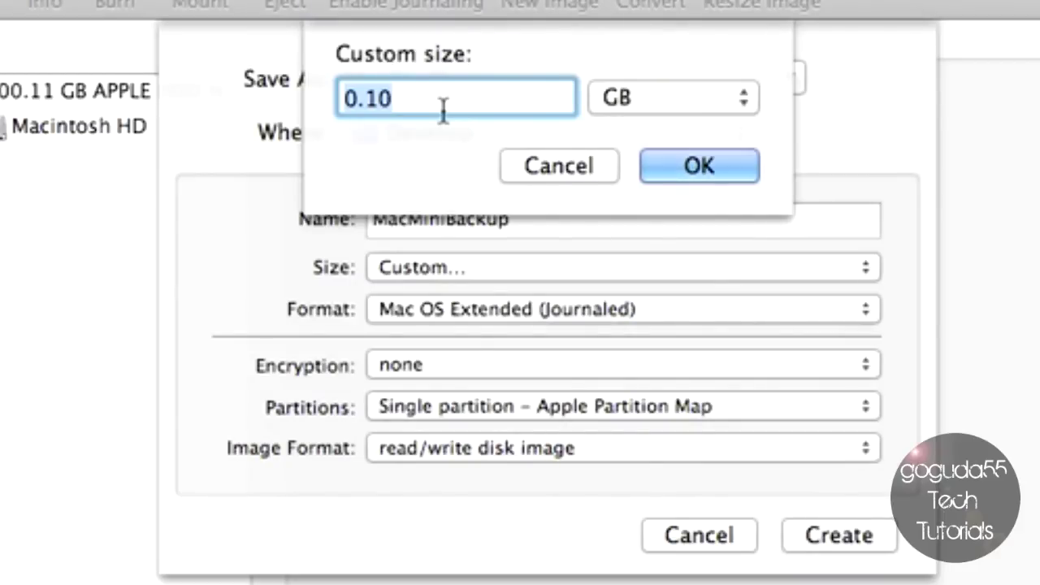
key(BackSpace)
text(15)
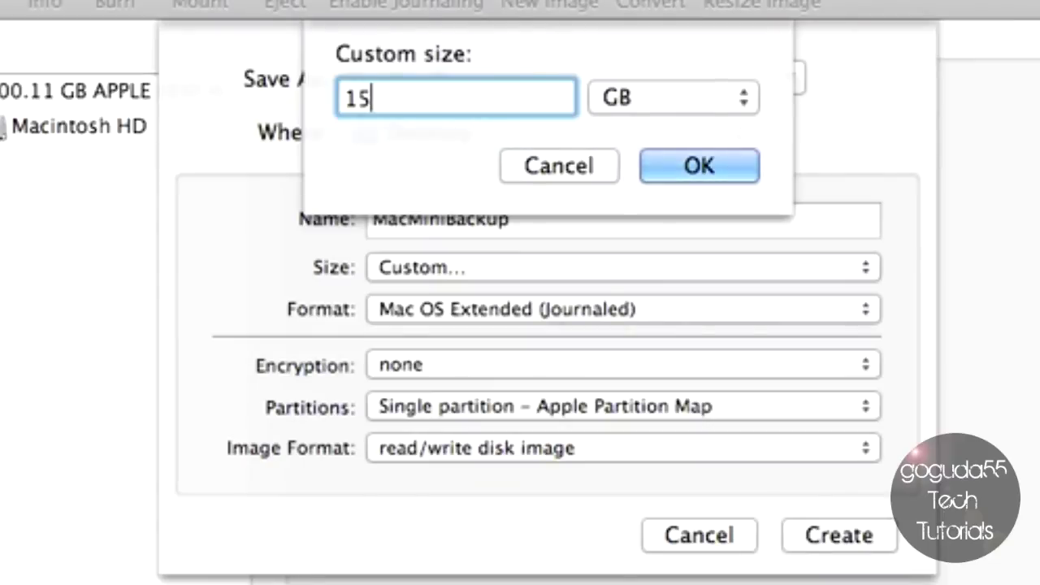
text(0)
click(678, 160)
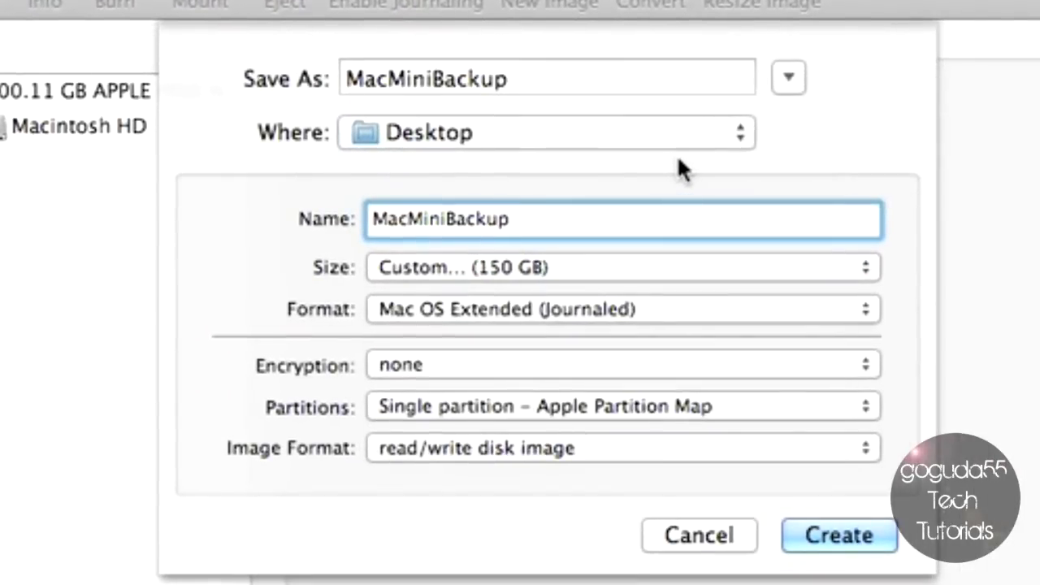
Choose 128-bit AES encryption and the sparse bundle image format, and create the disk image.
click(544, 365)
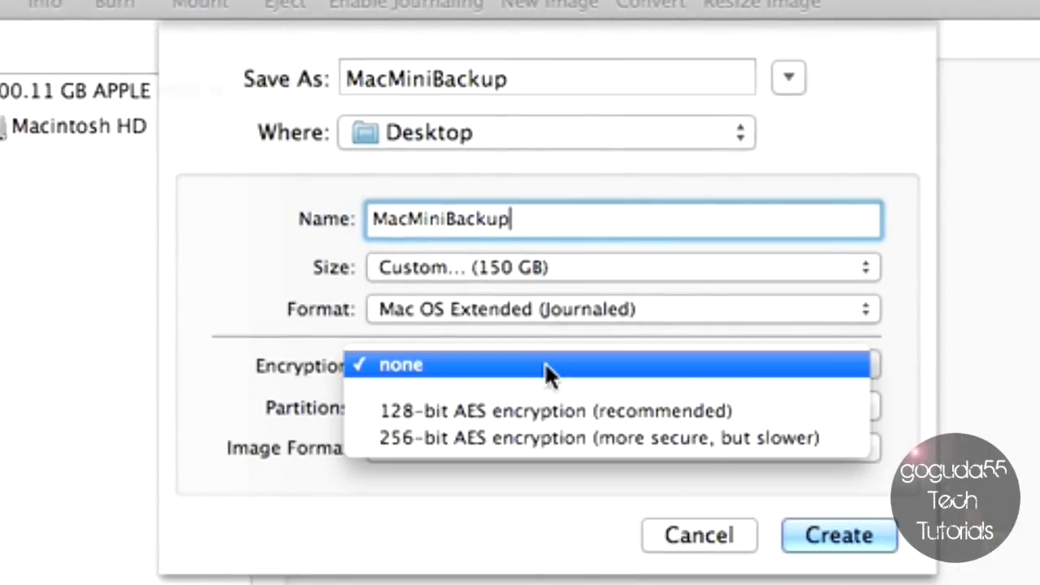
click(539, 411)
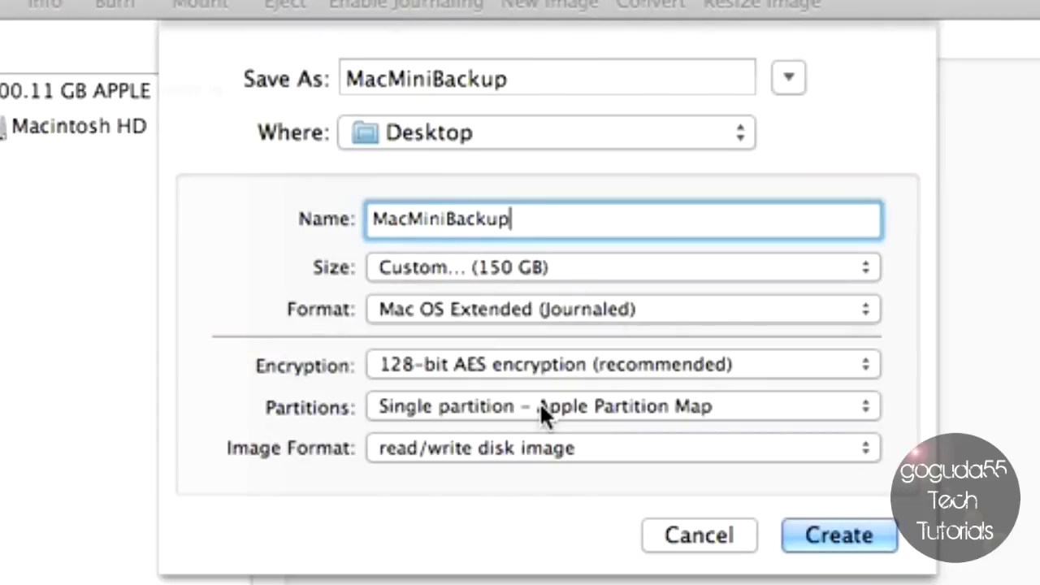
click(539, 449)
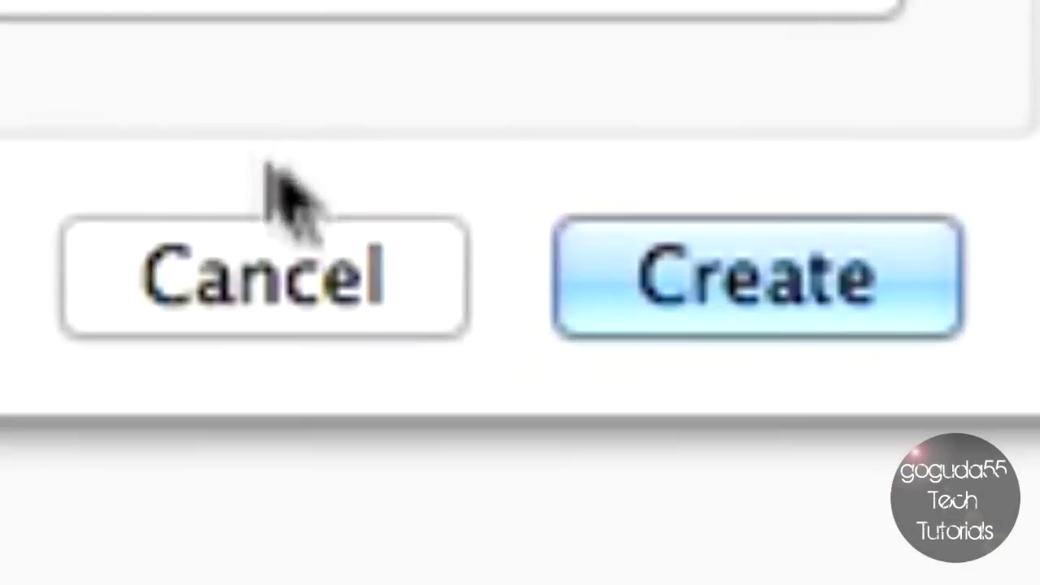
click(759, 297)
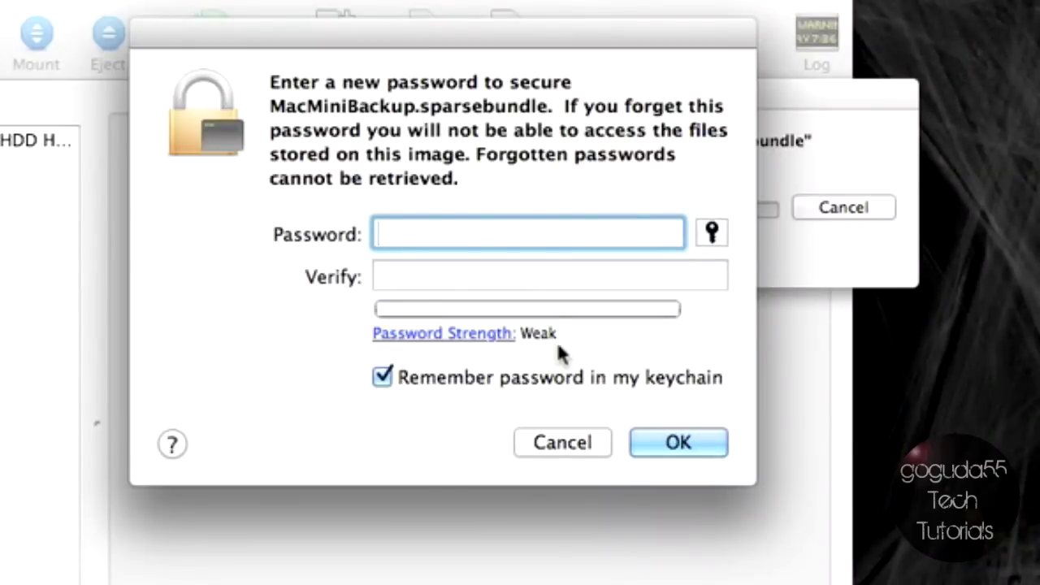
Enter and verify the encryption password for the MacMiniBackup disk image, keeping it remembered in the keychain.
text(••••••••)
key(Tab)
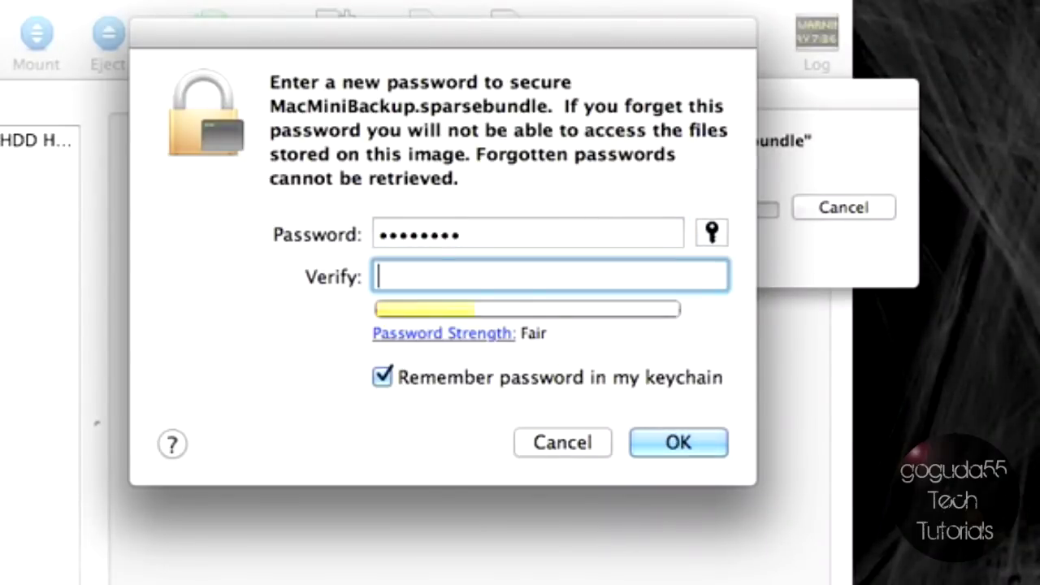
text(••••••••)
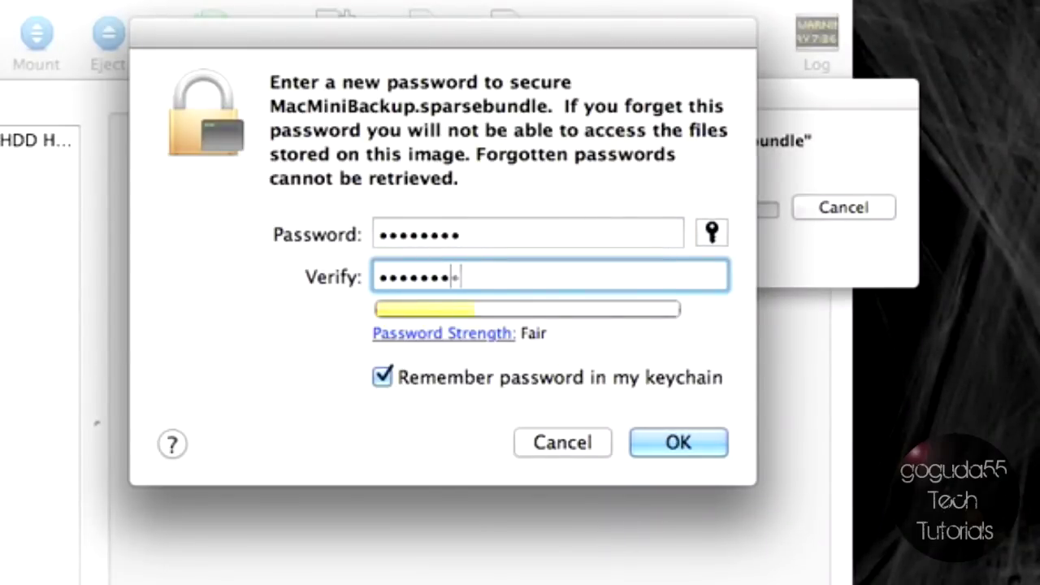
key(Return)
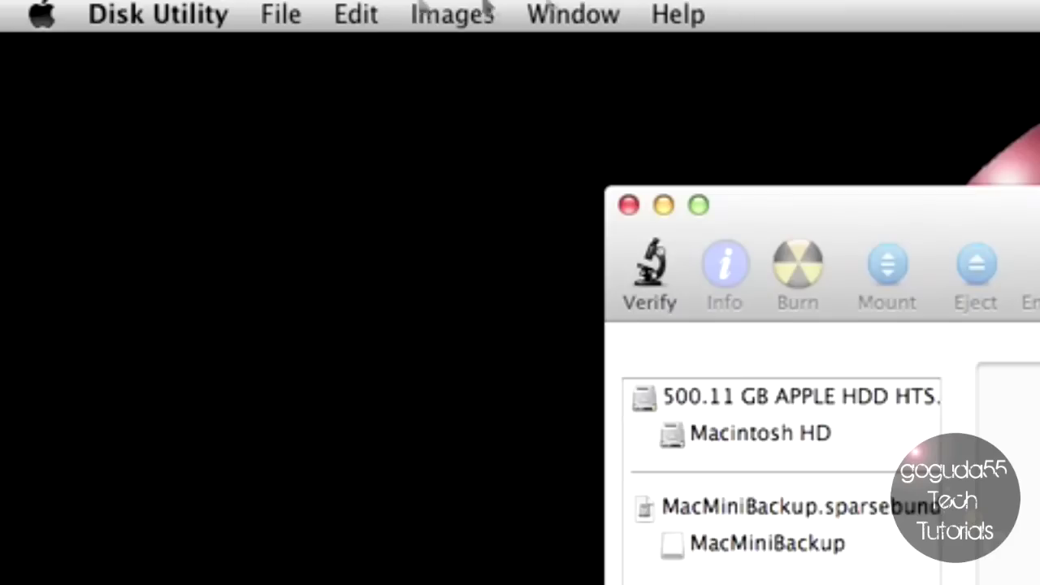
Quit Disk Utility and eject the mounted MacMiniBackup volume in Finder.
click(159, 14)
click(213, 345)
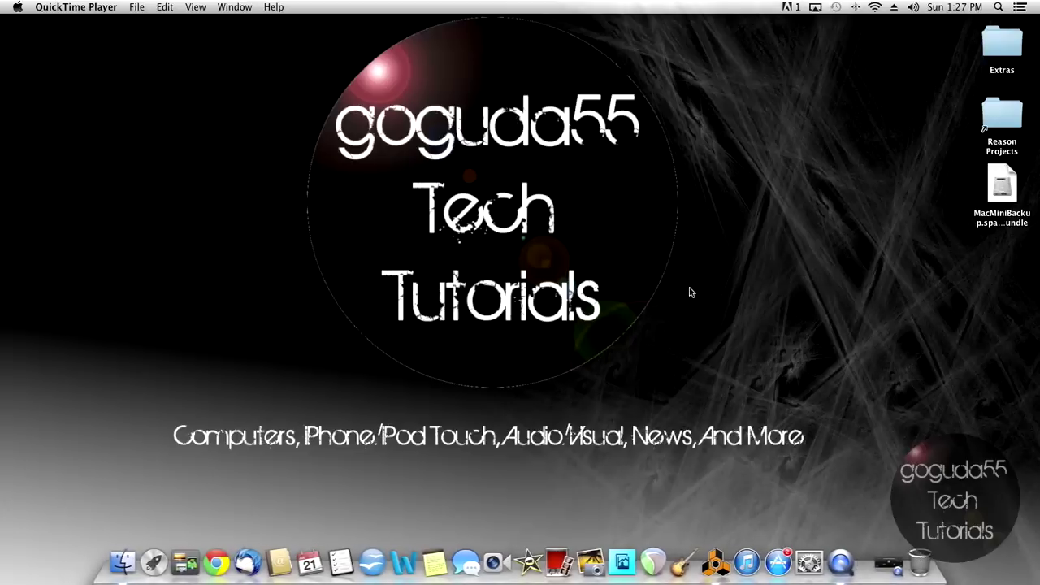
click(689, 292)
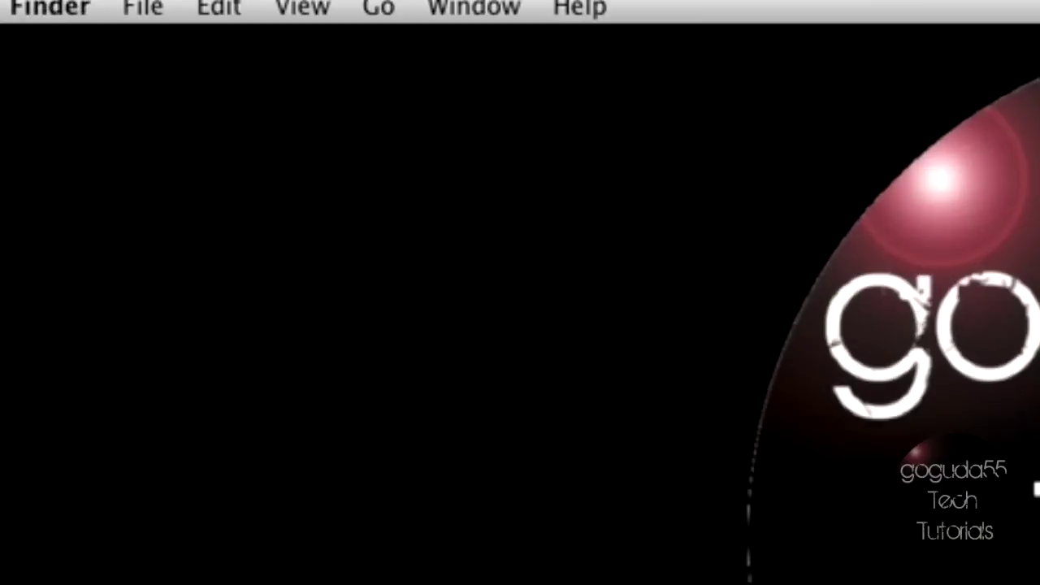
click(169, 9)
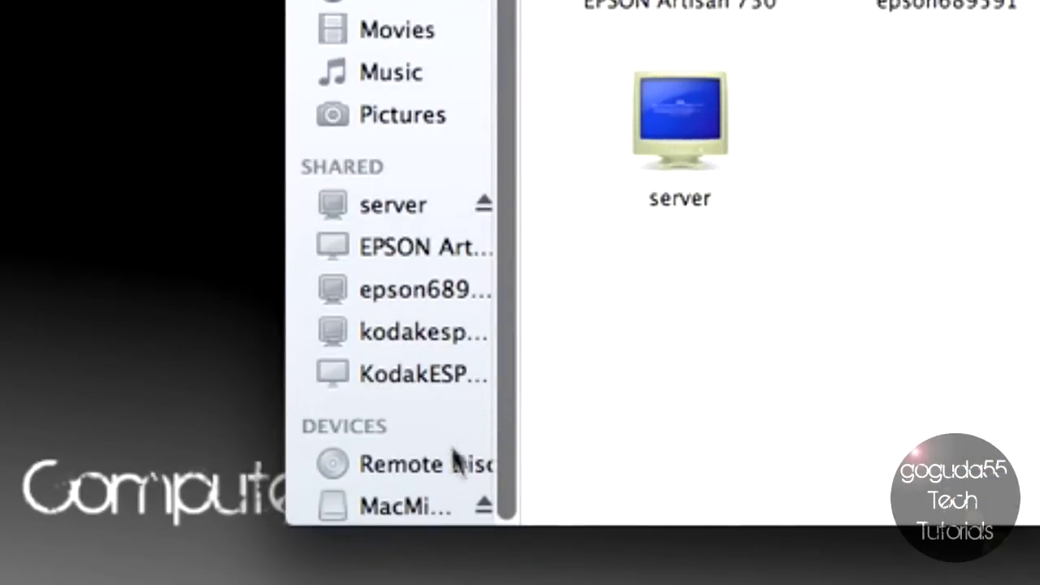
scroll(414, 488, down, 2)
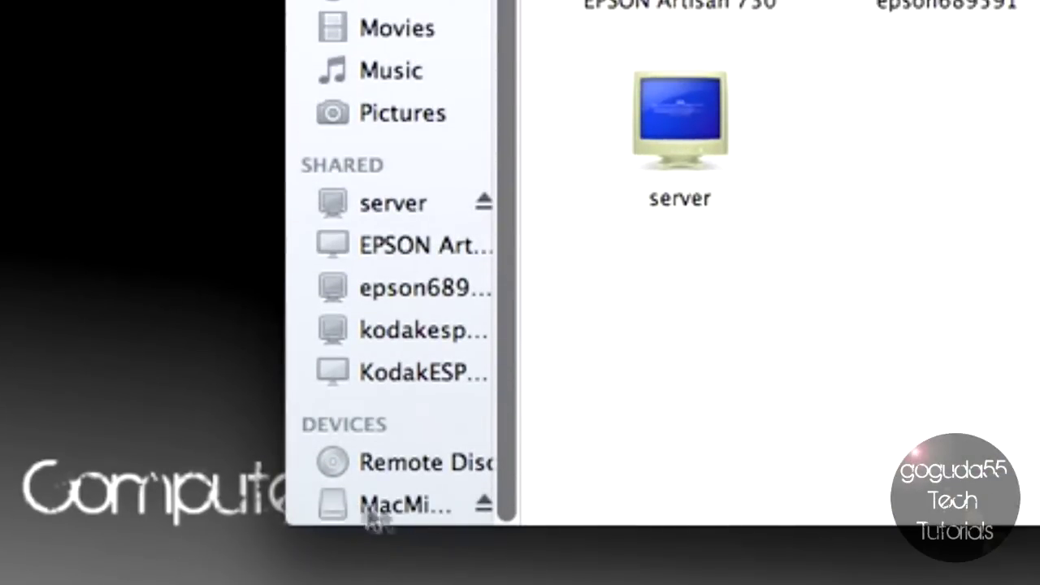
click(482, 505)
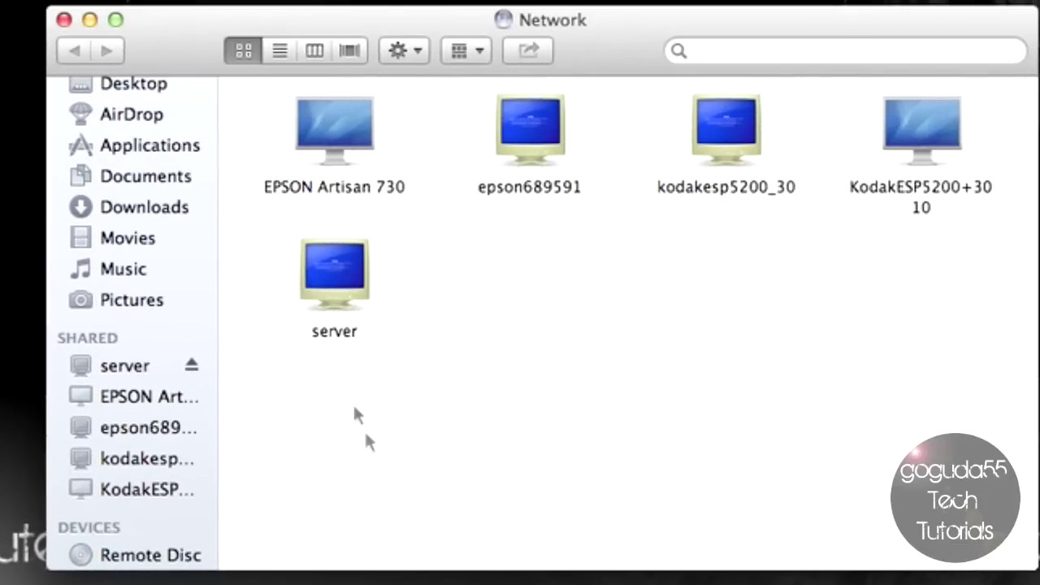
Copy MacMiniBackup.sparsebundle from the desktop into the Backups folder of the personal share on the server, and mount the copy.
double_click(341, 277)
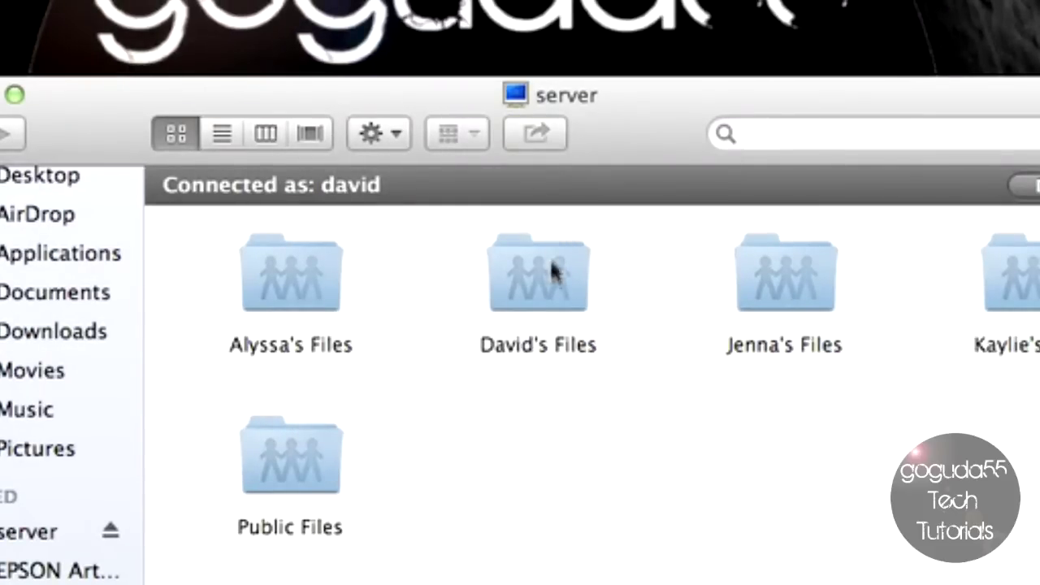
double_click(548, 301)
double_click(263, 229)
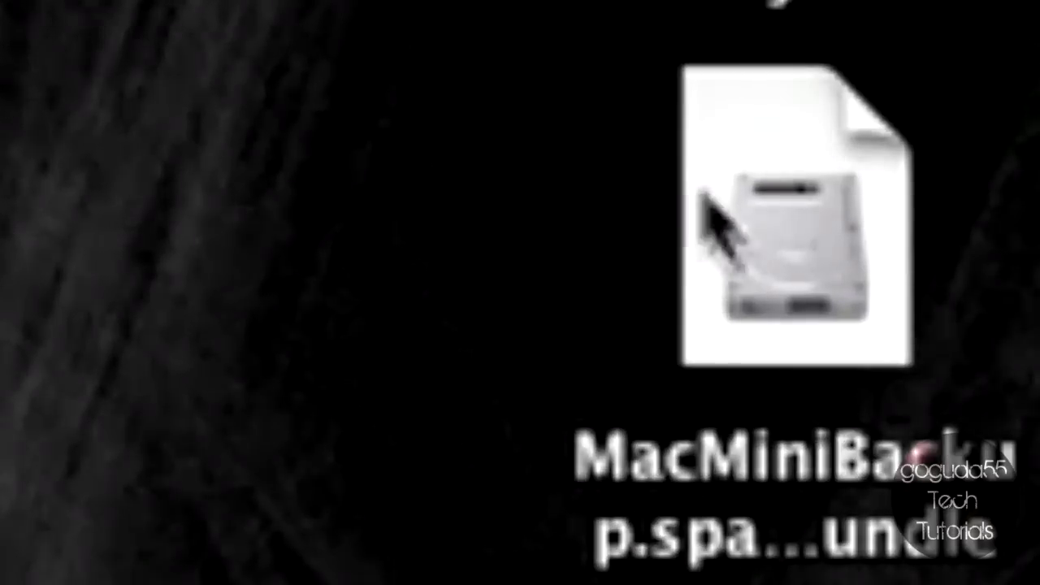
drag(719, 223, 402, 242)
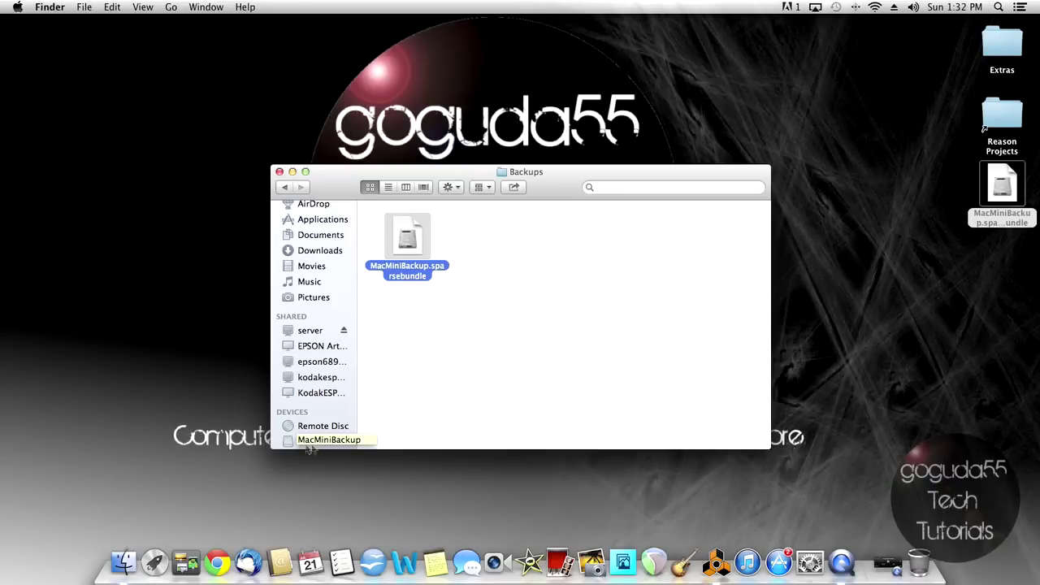
click(474, 432)
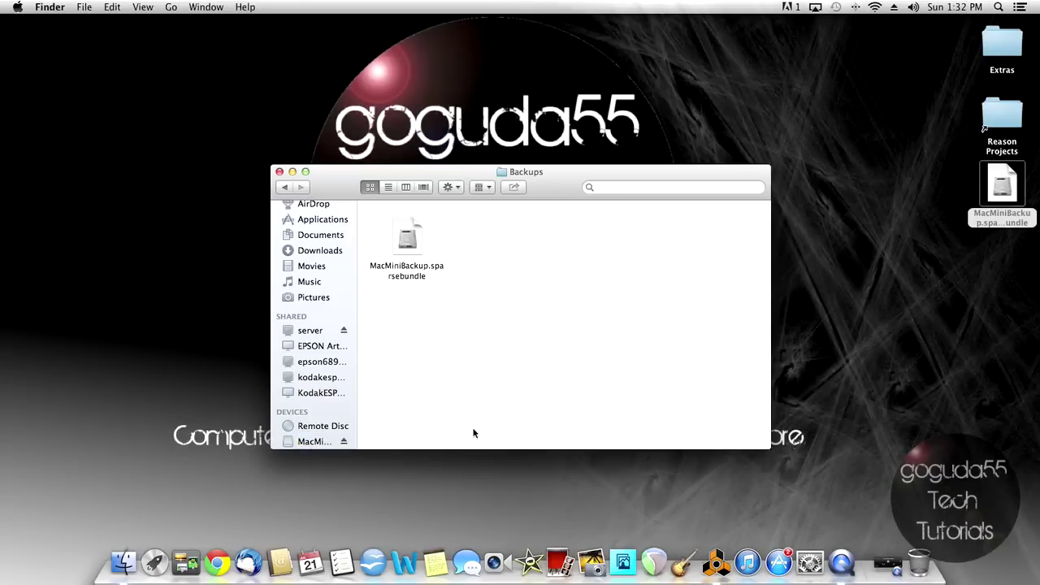
Close the Backups window and move the desktop copy of MacMiniBackup.sparsebundle to the Trash.
click(279, 173)
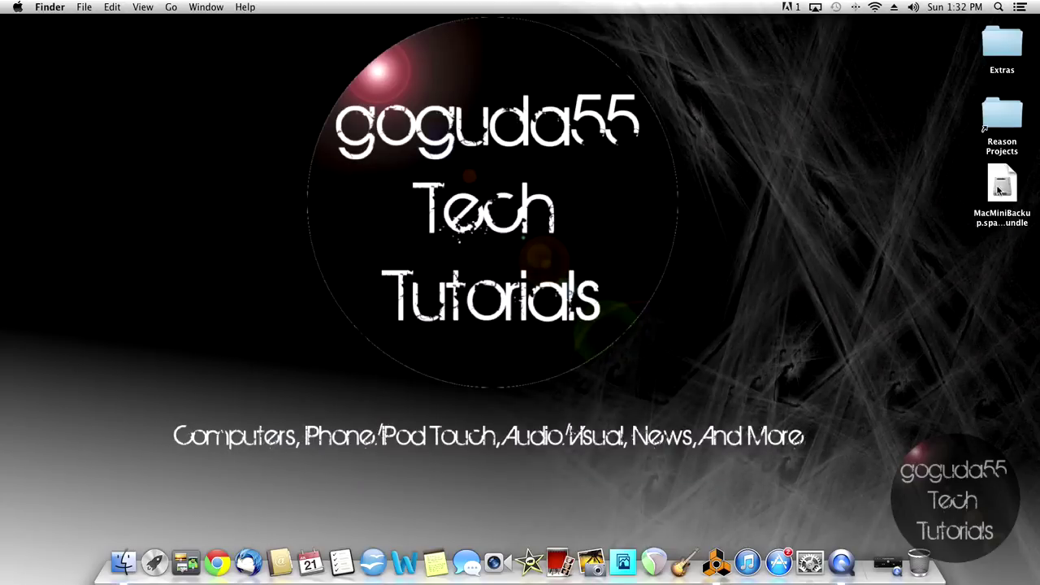
drag(999, 184, 934, 559)
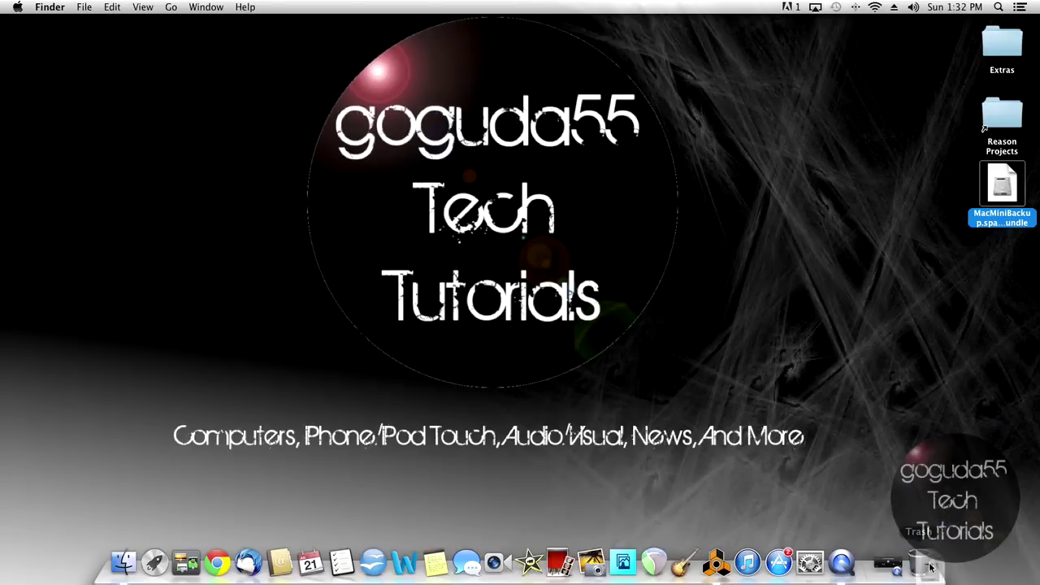
drag(931, 566, 931, 566)
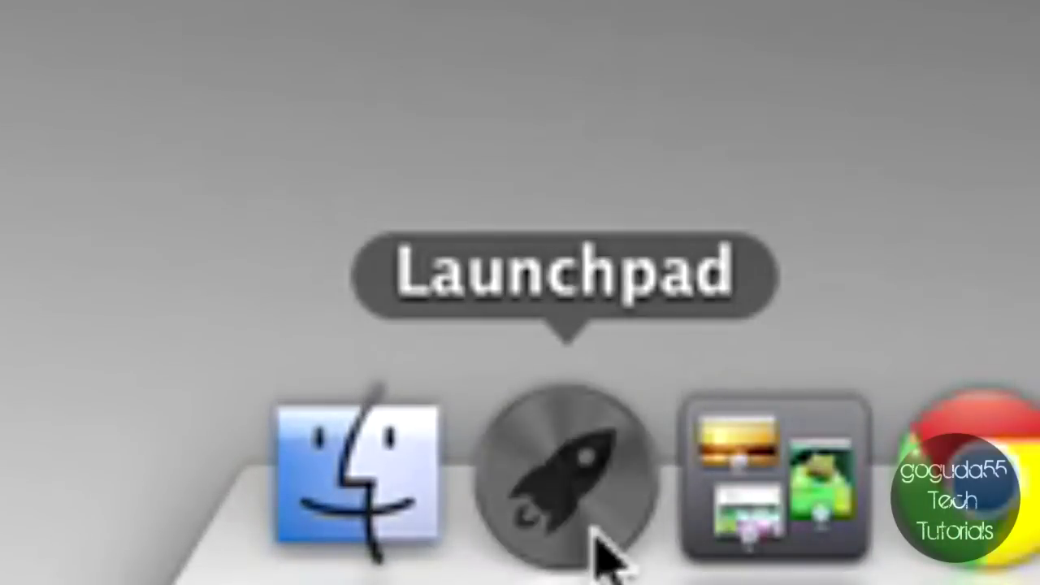
Open Terminal and run "sudo tmutil setdestination /Volumes/MacMiniBackup", authenticating with the account password.
click(156, 566)
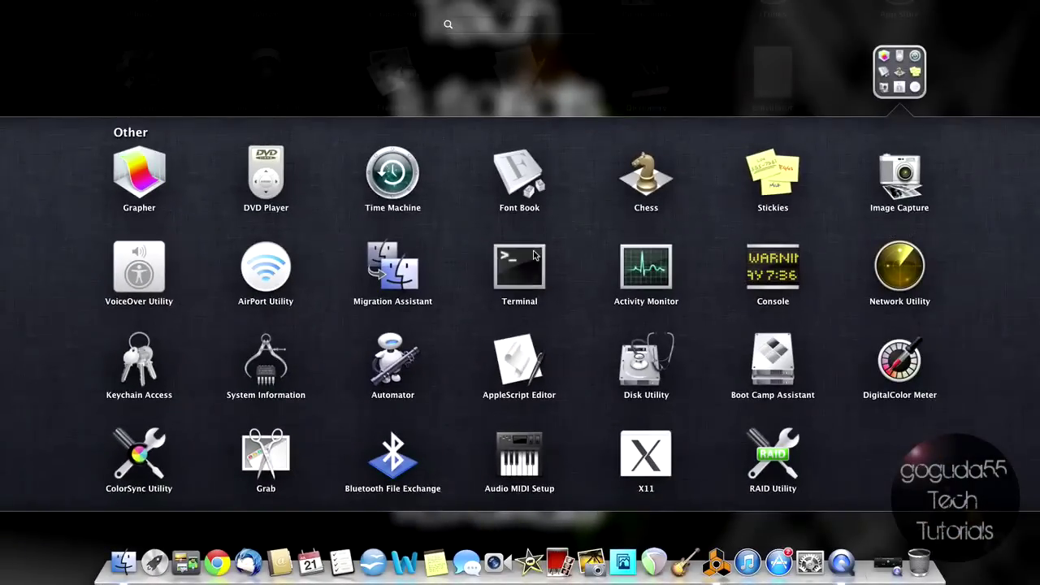
click(533, 258)
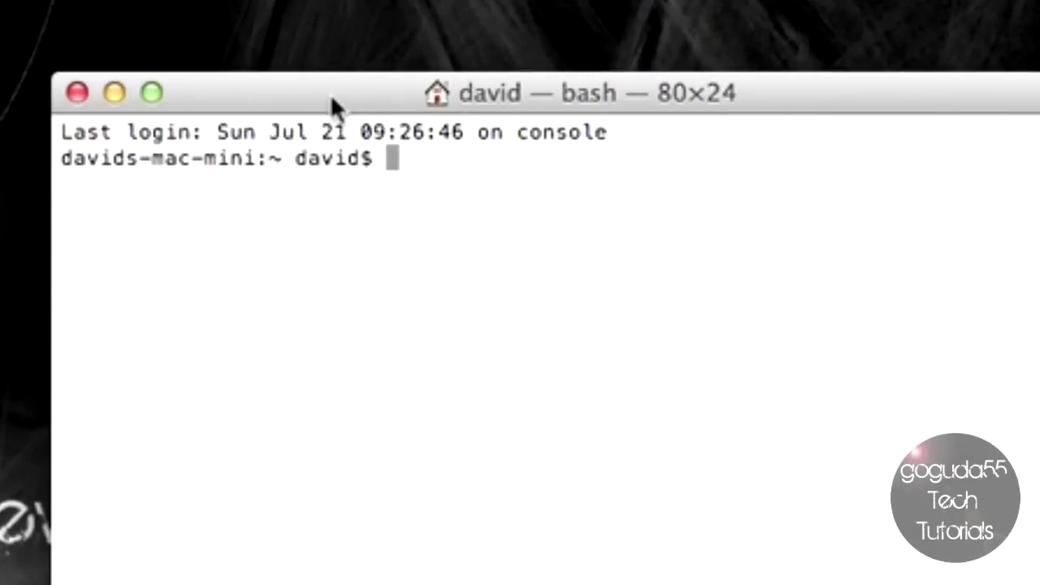
text(sudo tmutil )
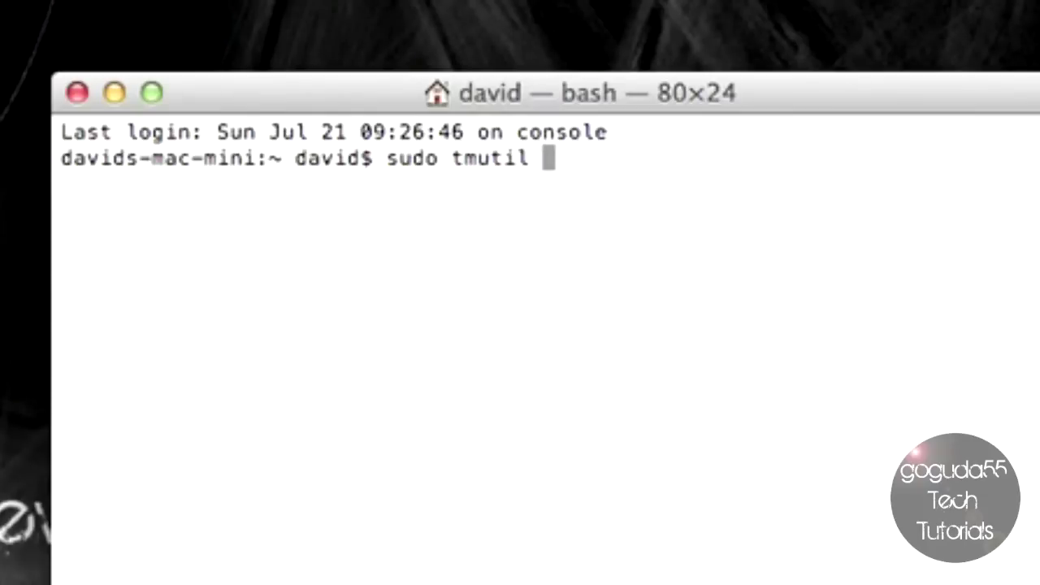
text(setdes)
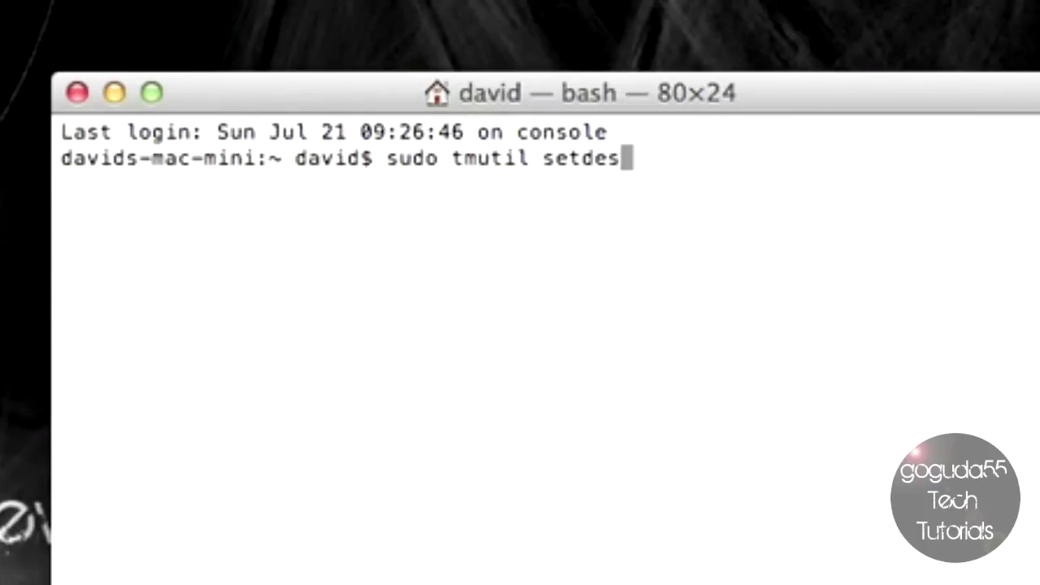
text(tin)
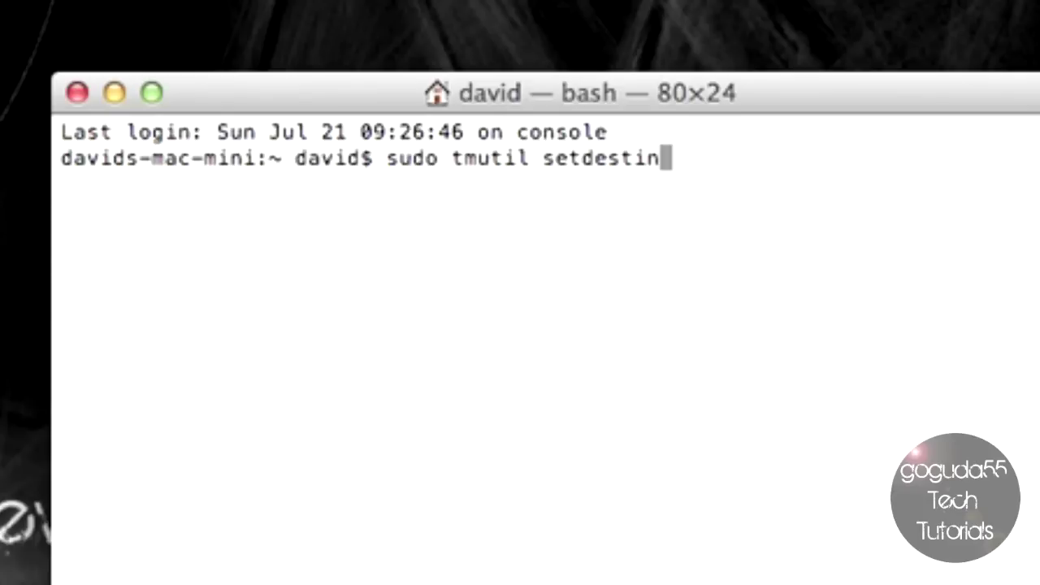
text(ation )
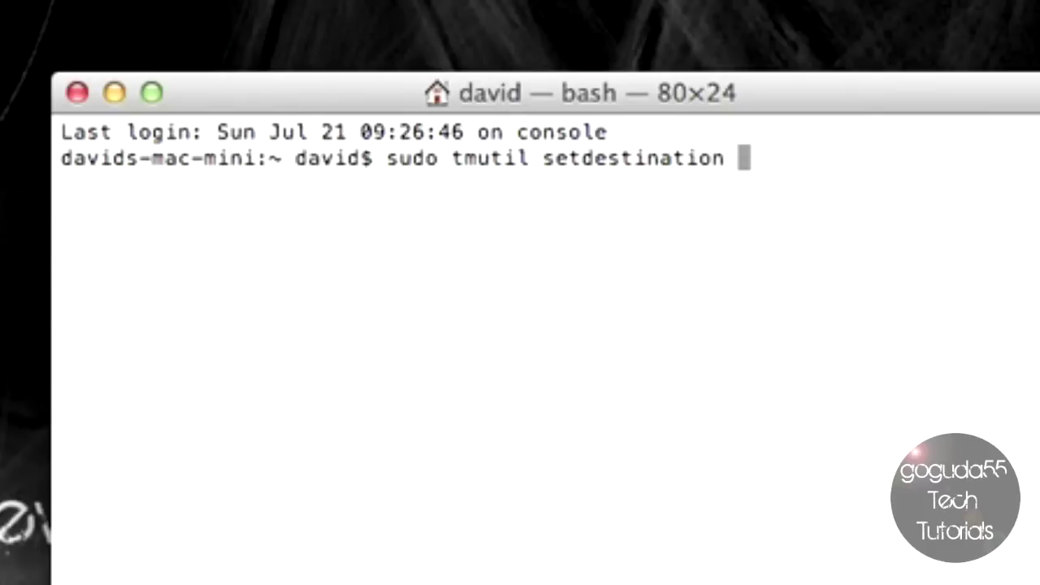
text(/Volumes/)
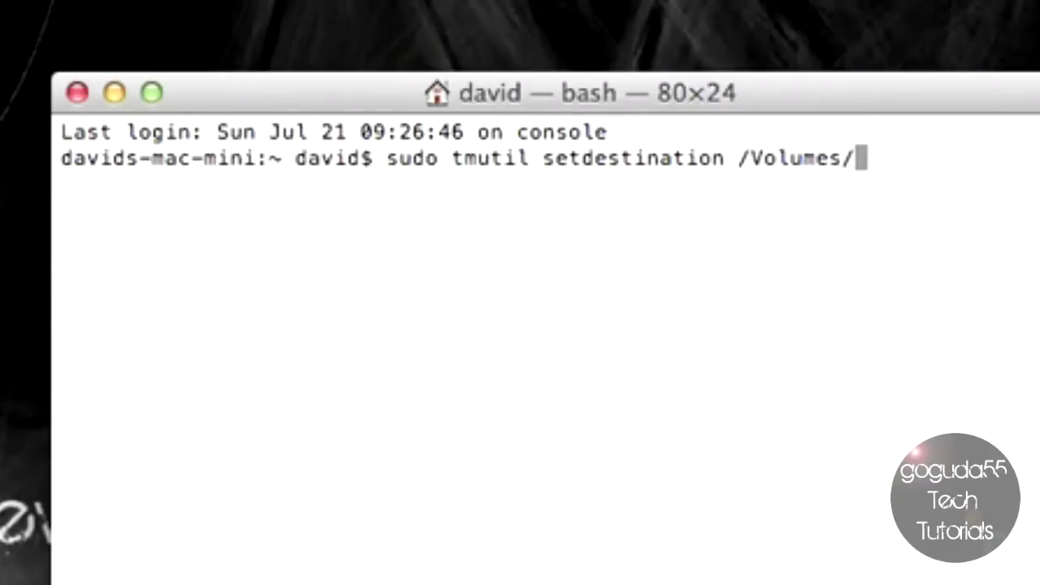
text(Mac)
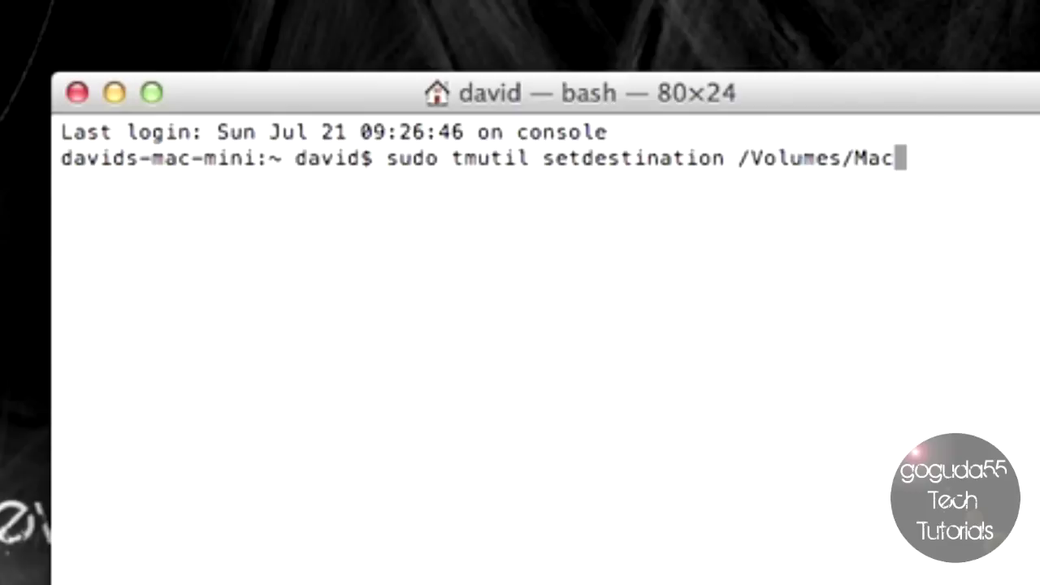
text(MiniBackup)
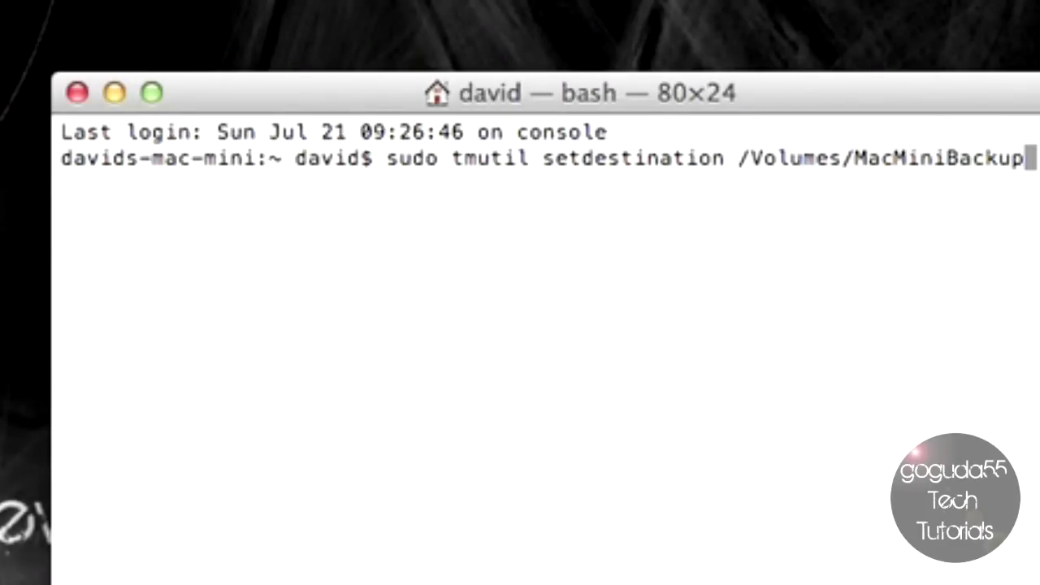
key(Return)
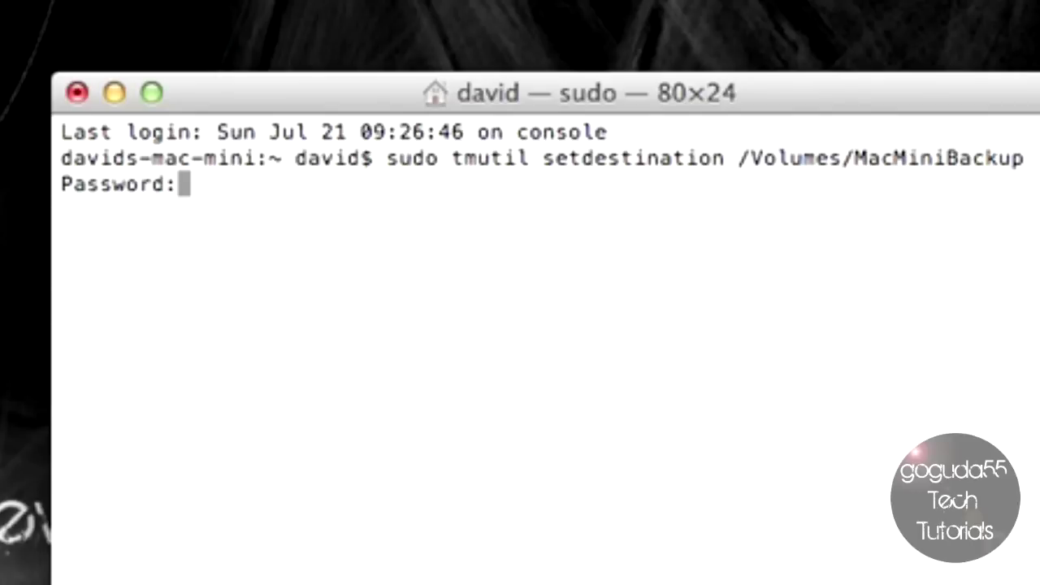
key(Return)
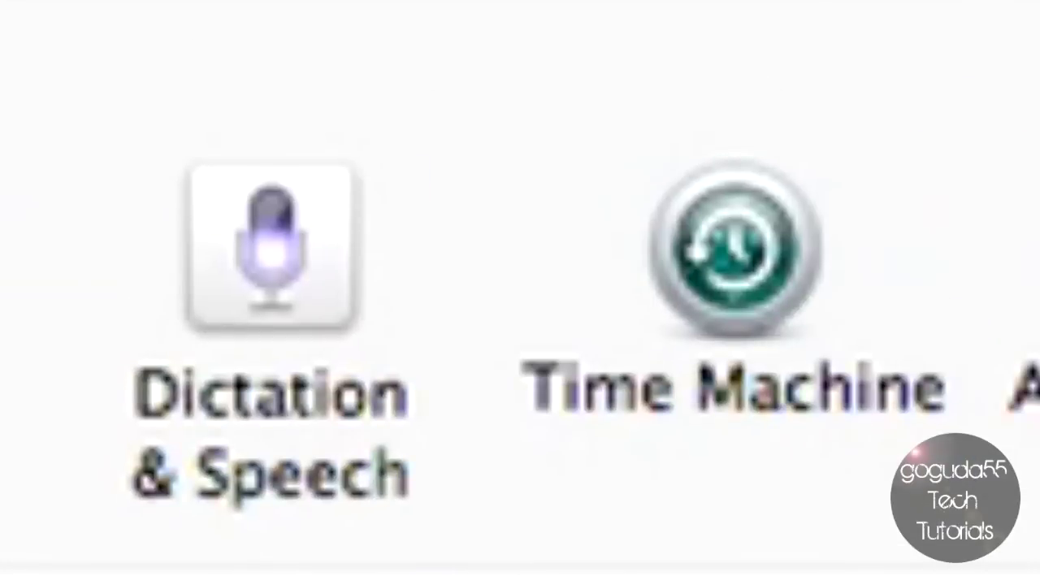
Open the Time Machine preferences and check the list of backup disks, closing it without choosing another disk.
click(720, 272)
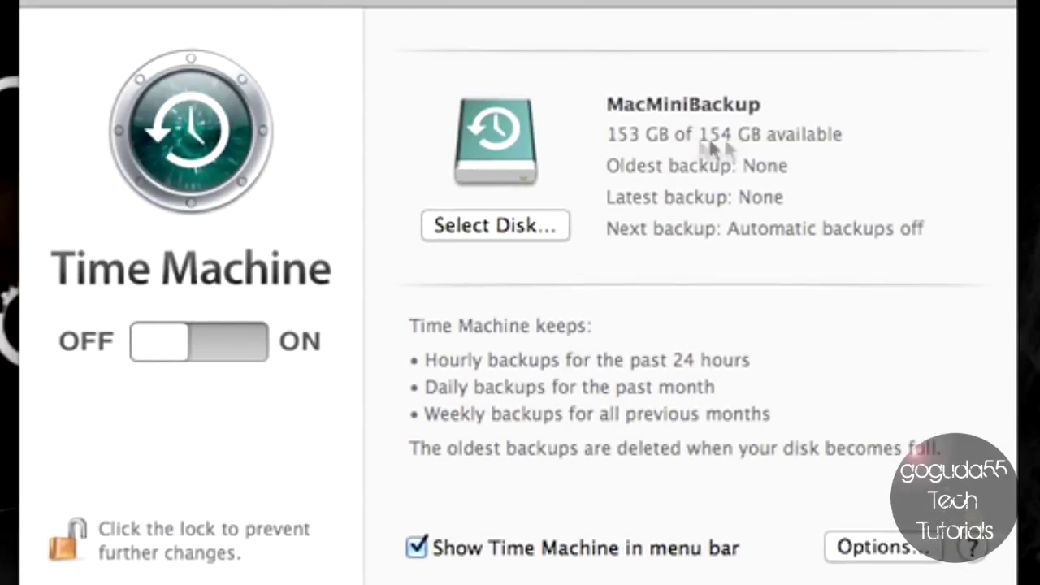
click(494, 225)
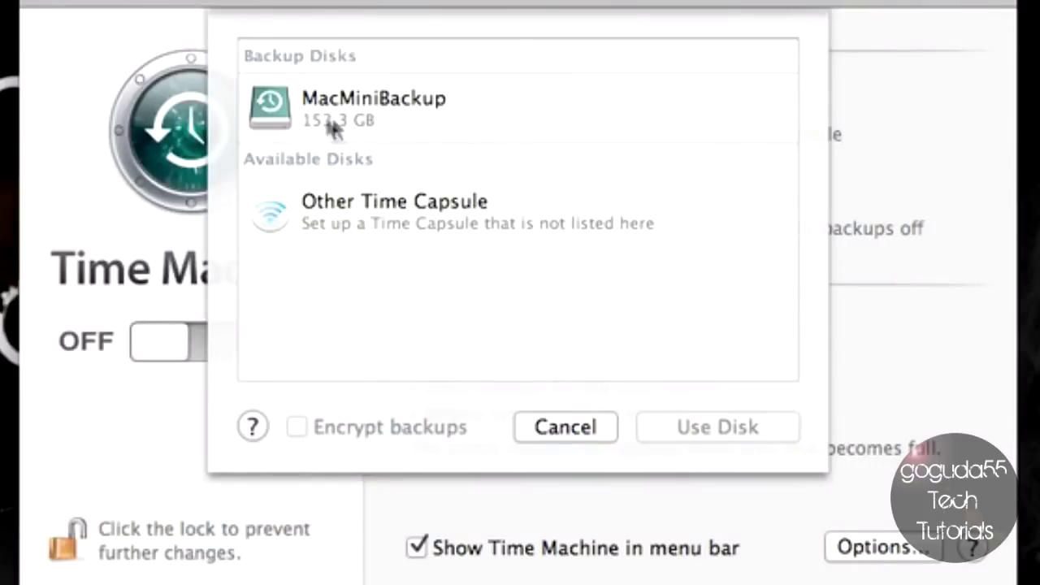
key(Escape)
Turn on Time Machine's automatic backups and start a backup immediately.
click(313, 343)
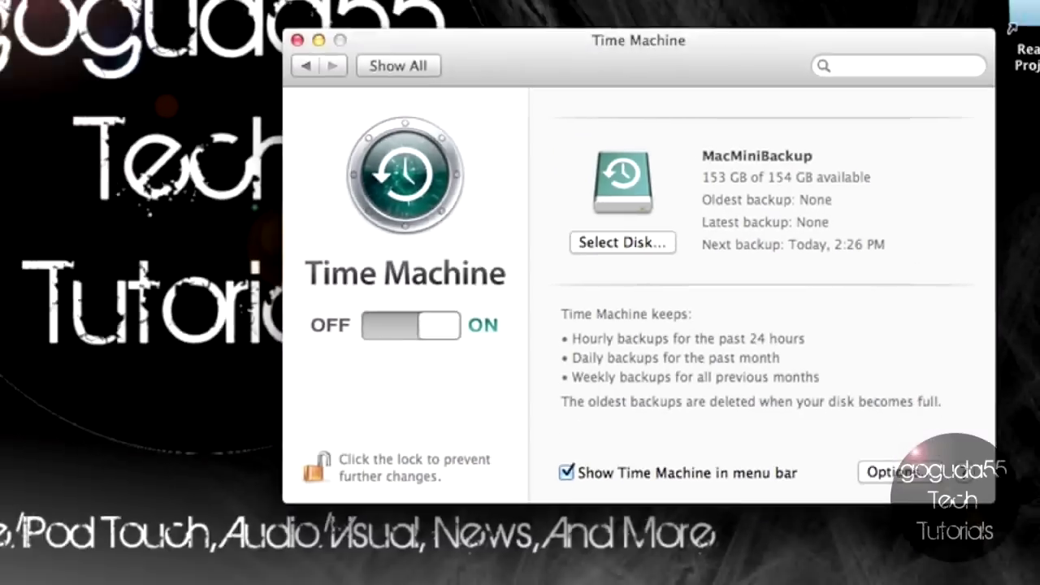
click(836, 7)
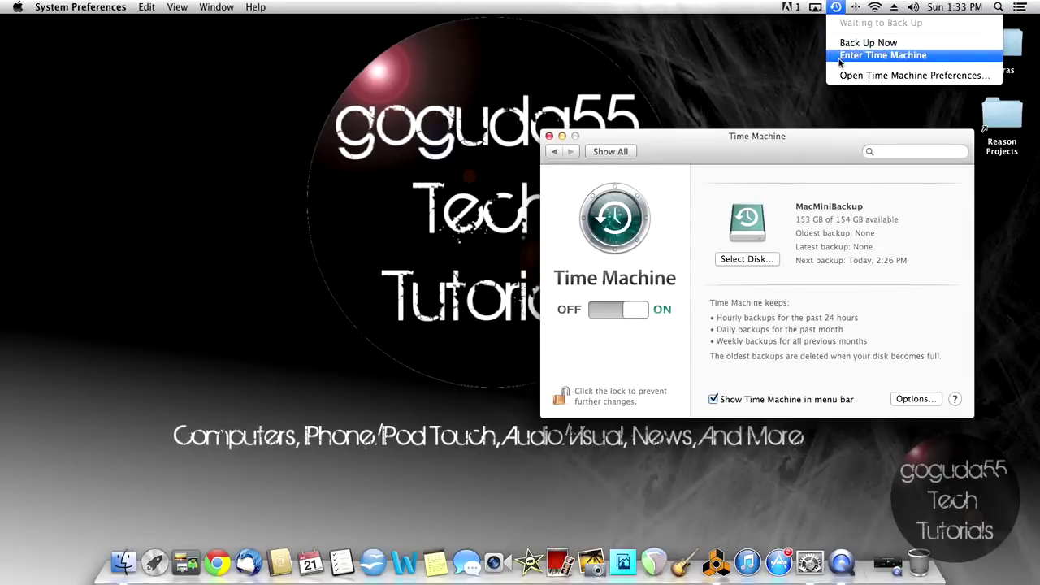
click(838, 46)
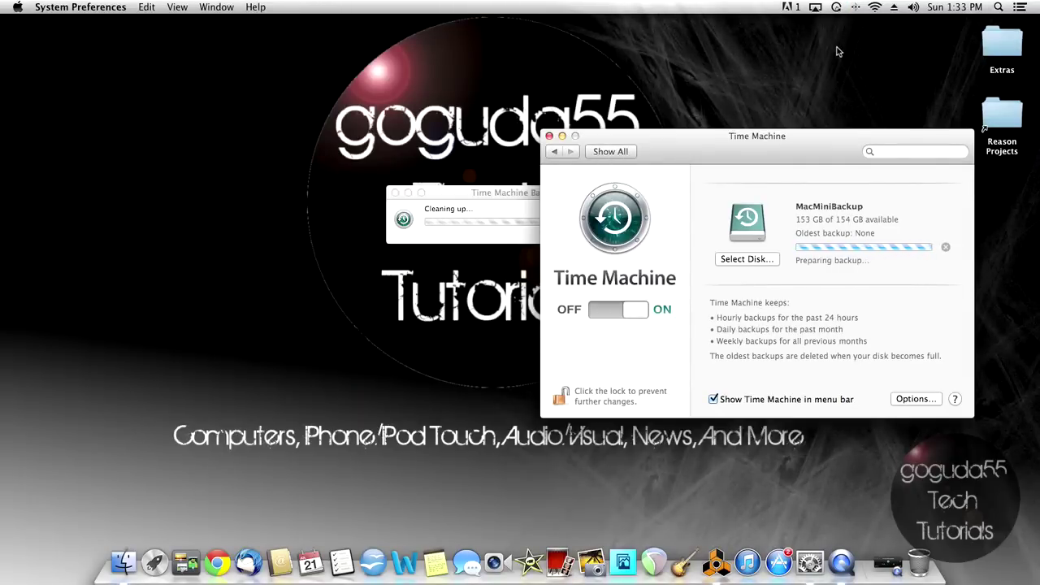